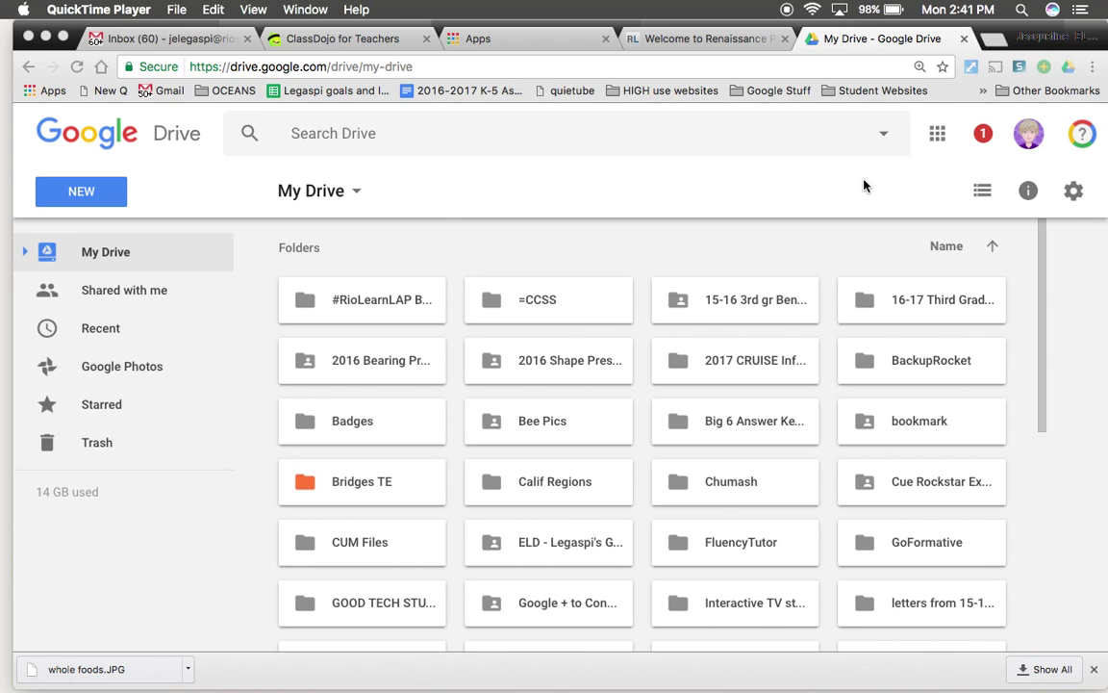
# Bring up the Google apps launcher from the top right of Google Drive
pyautogui.click(937, 134)
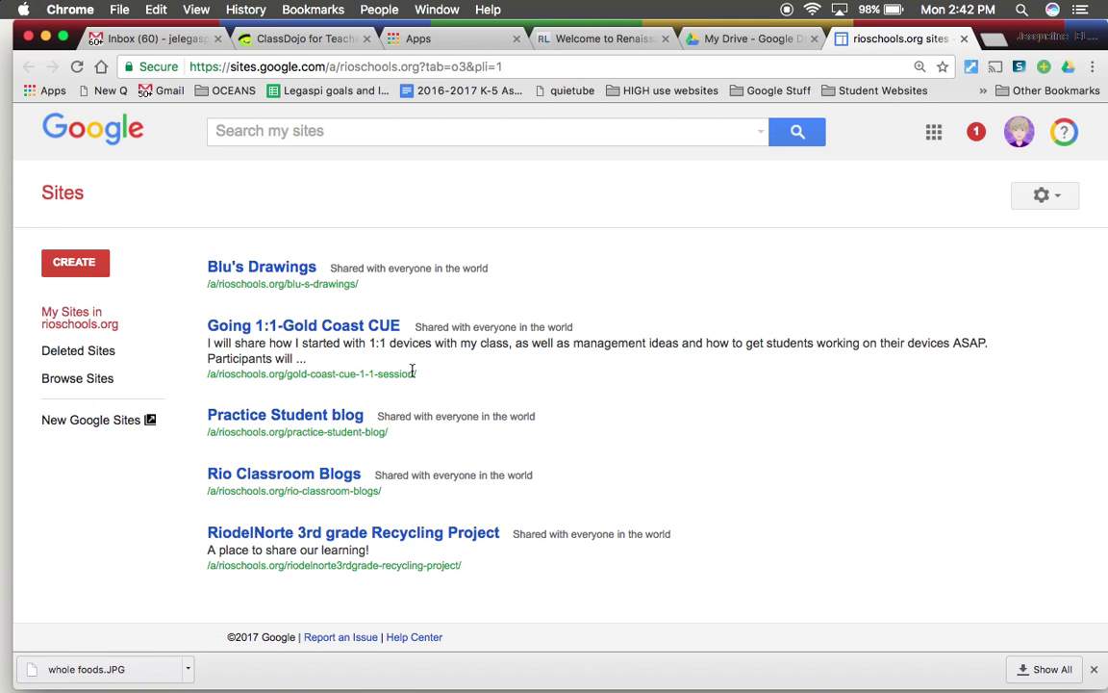
# Switch to New Google Sites to show the recent sites grid
pyautogui.click(84, 423)
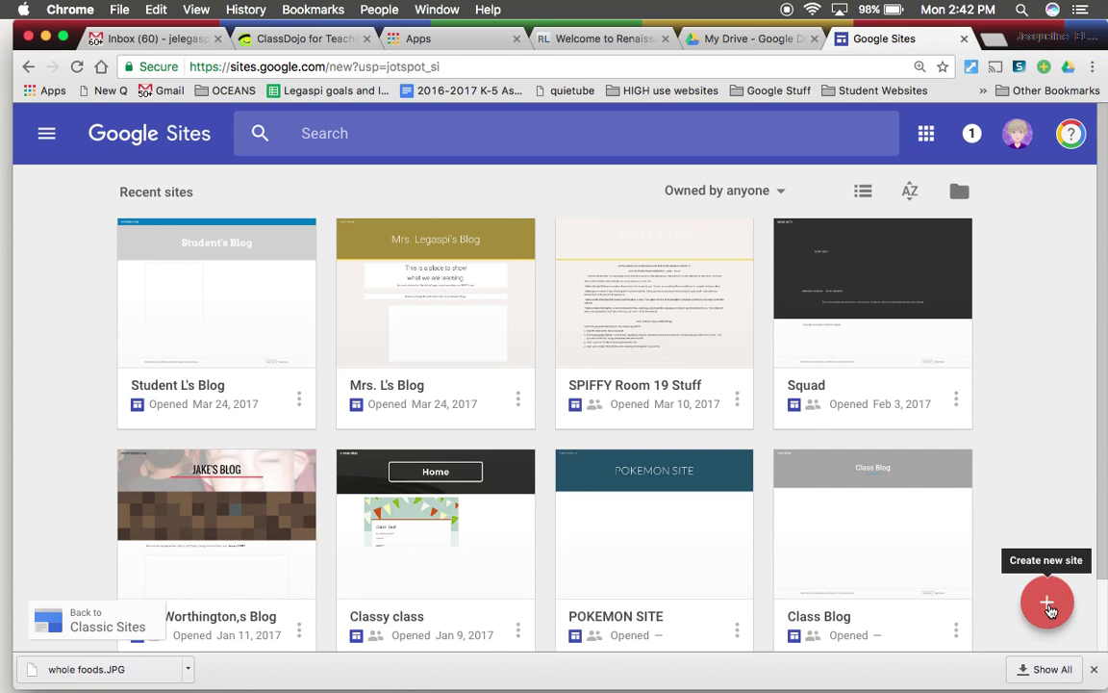
# Create a new blank site and title its page 'Class News', correcting the capital L
pyautogui.click(1049, 610)
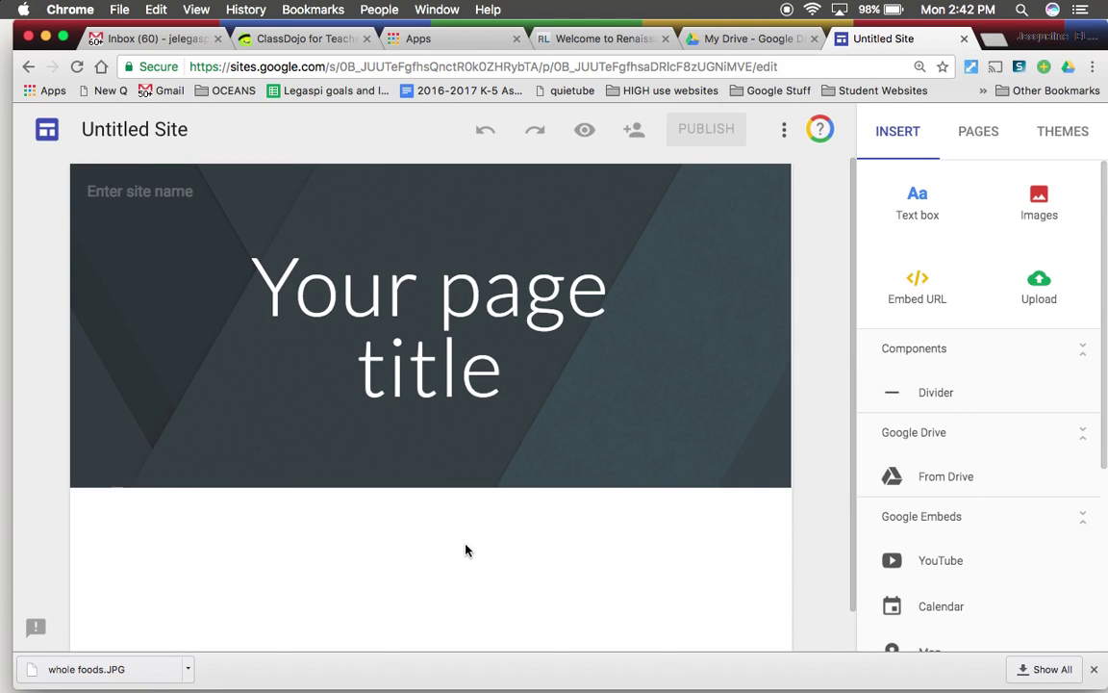
pyautogui.click(491, 352)
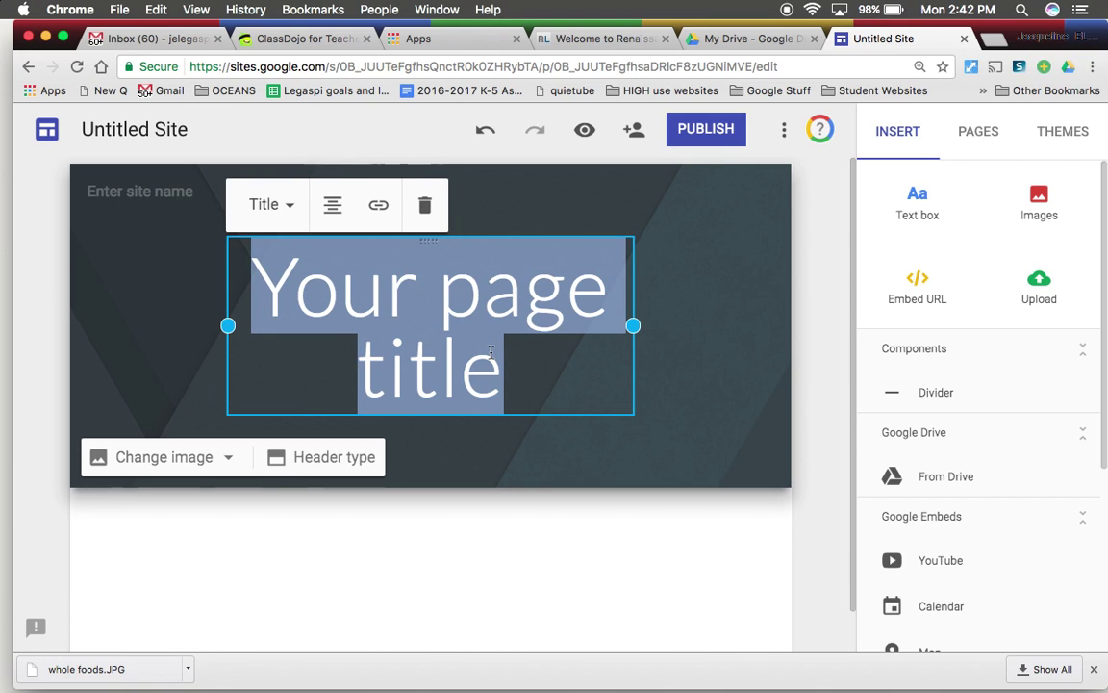
pyautogui.write('CLass N')
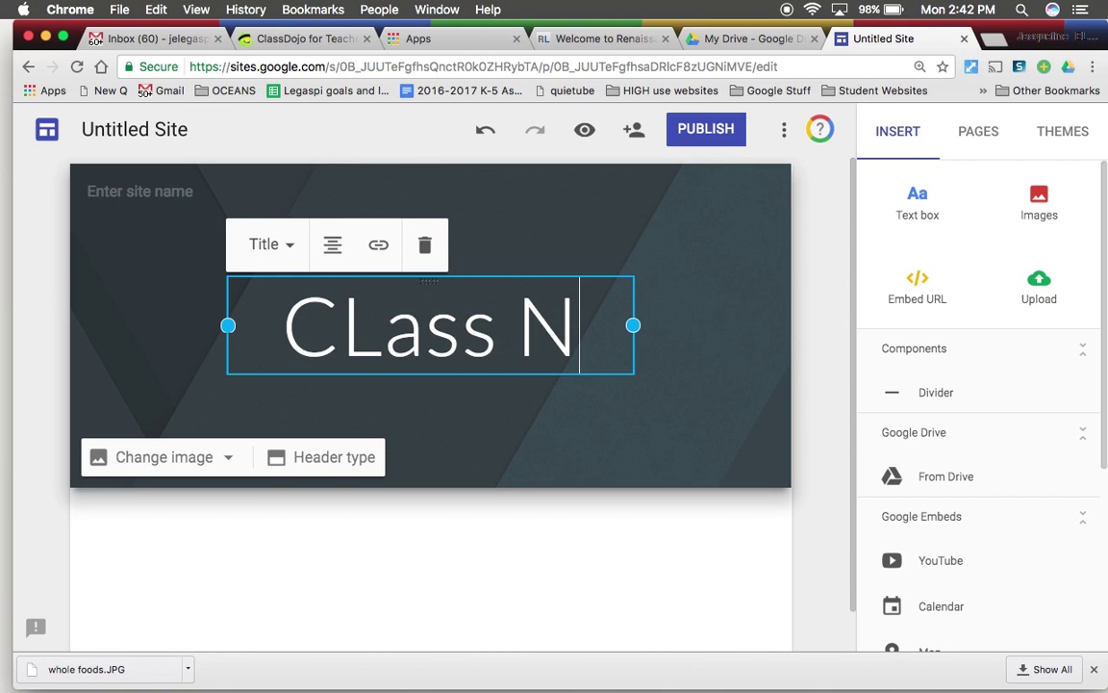
pyautogui.write('ews')
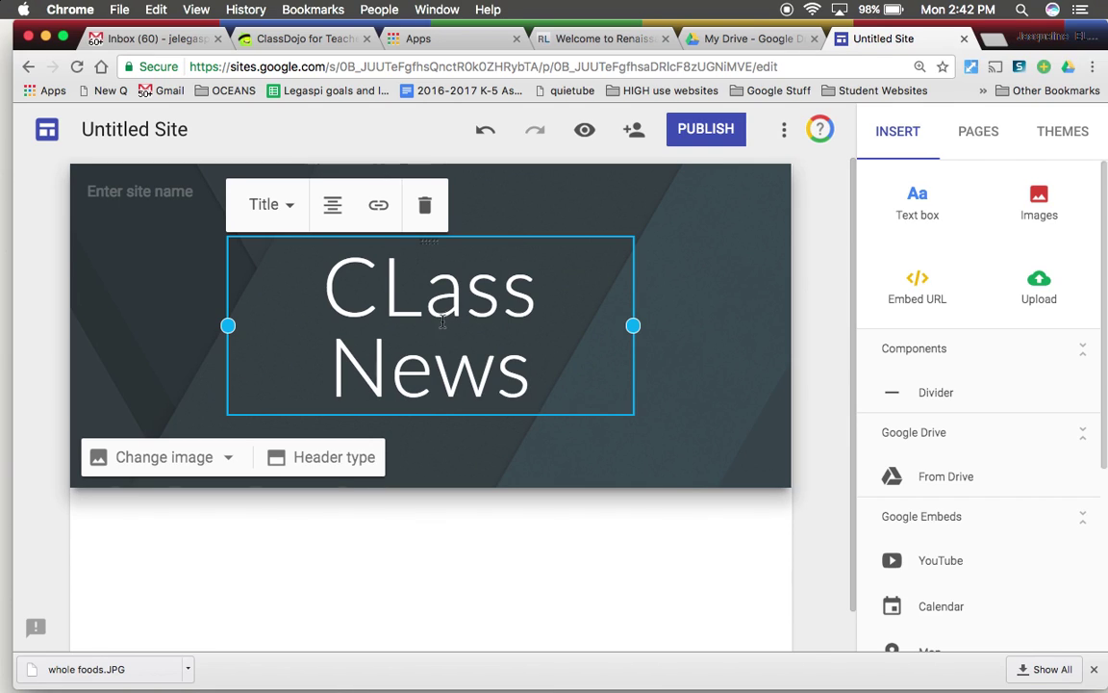
pyautogui.click(412, 298)
pyautogui.press('BackSpace')
pyautogui.write('l')
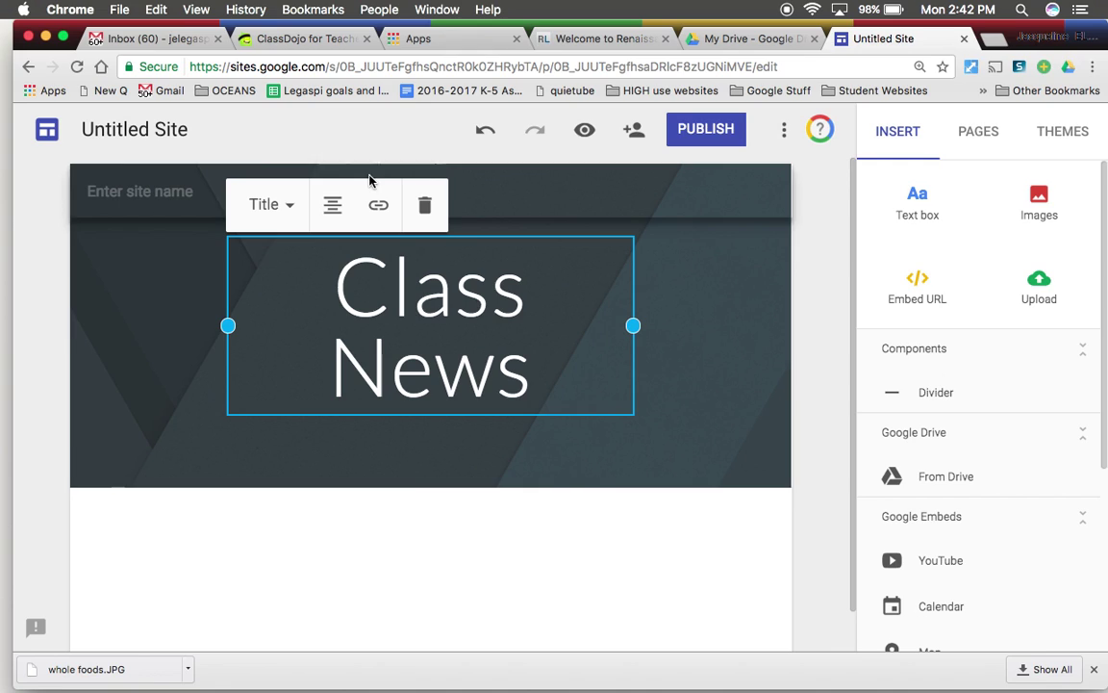
# Change the site name from 'Untitled Site' to 'Rm 19 News'
pyautogui.click(149, 128)
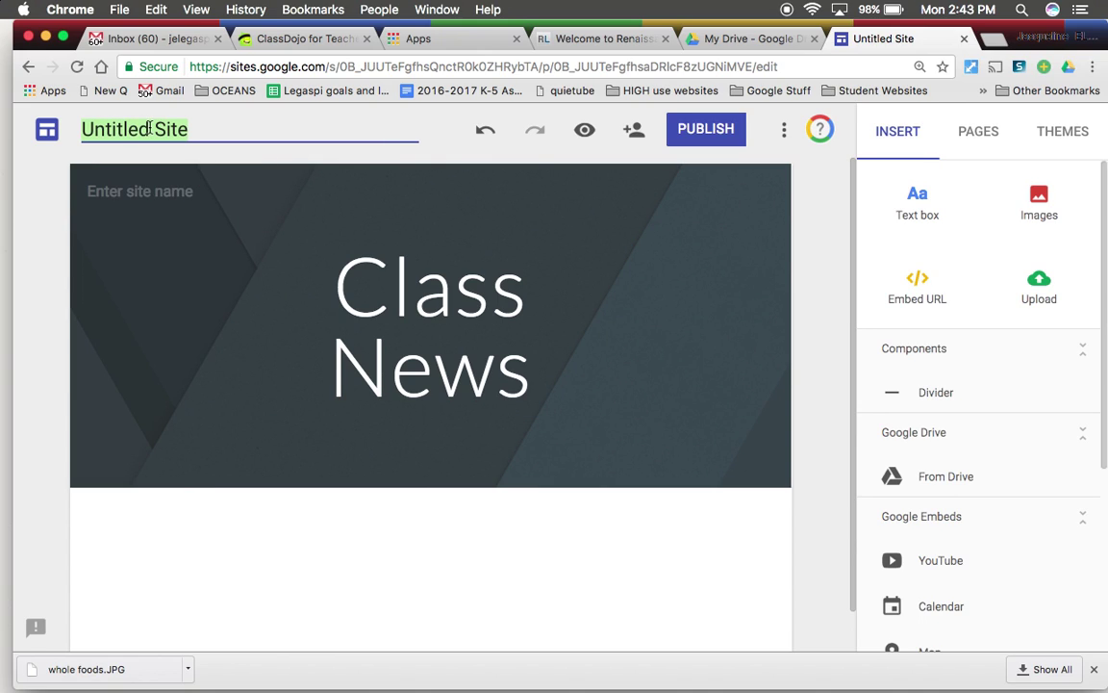
pyautogui.write('Rm 19')
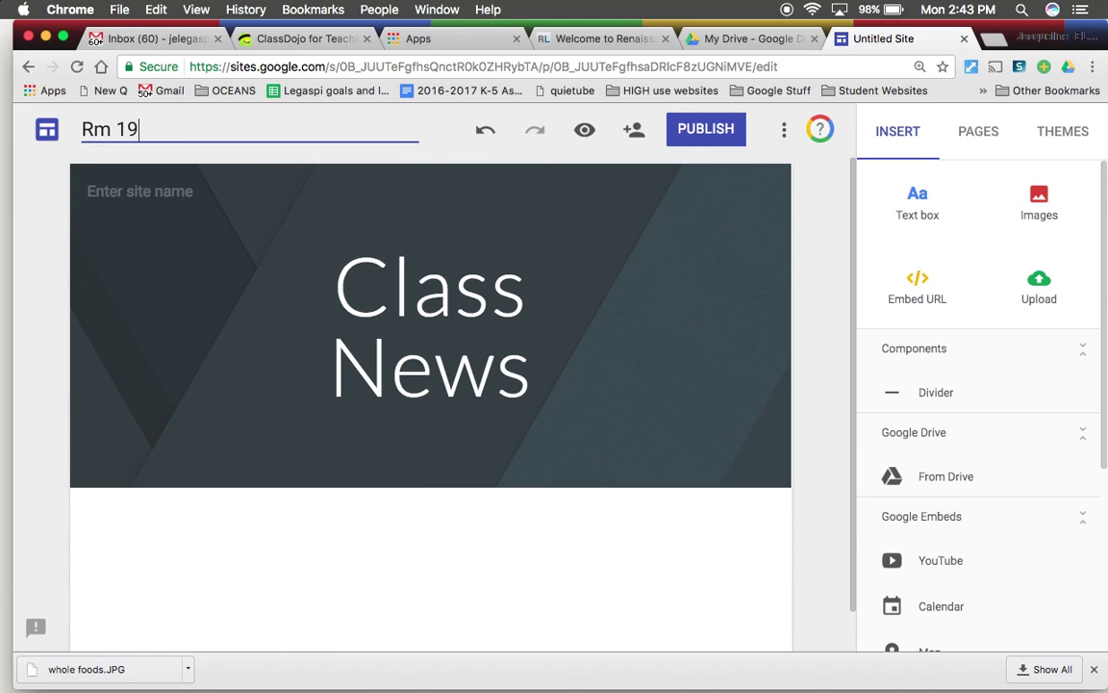
pyautogui.write(' Ne')
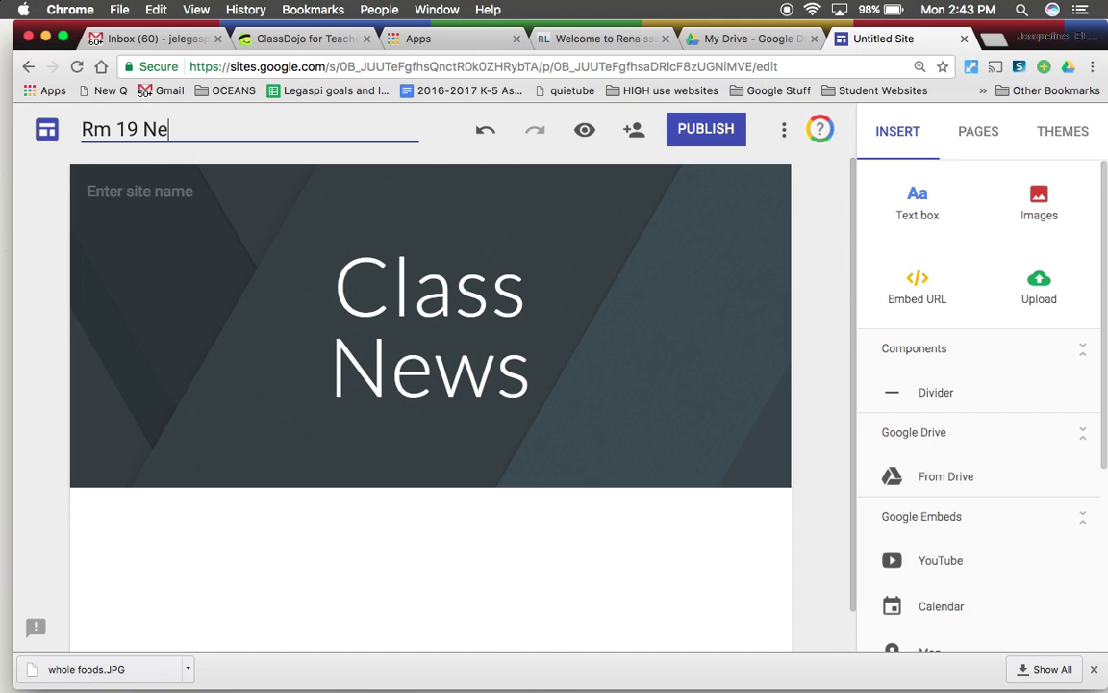
pyautogui.write('ws')
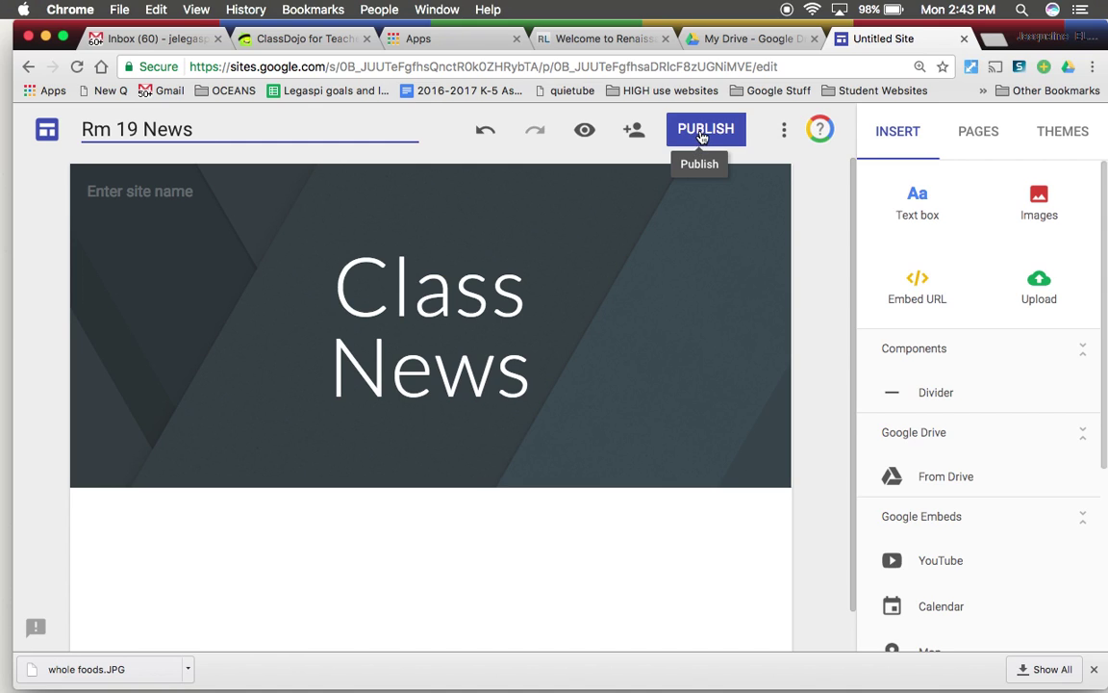
# Set the publish web address to rm19news, visible to anyone on the web
pyautogui.click(702, 136)
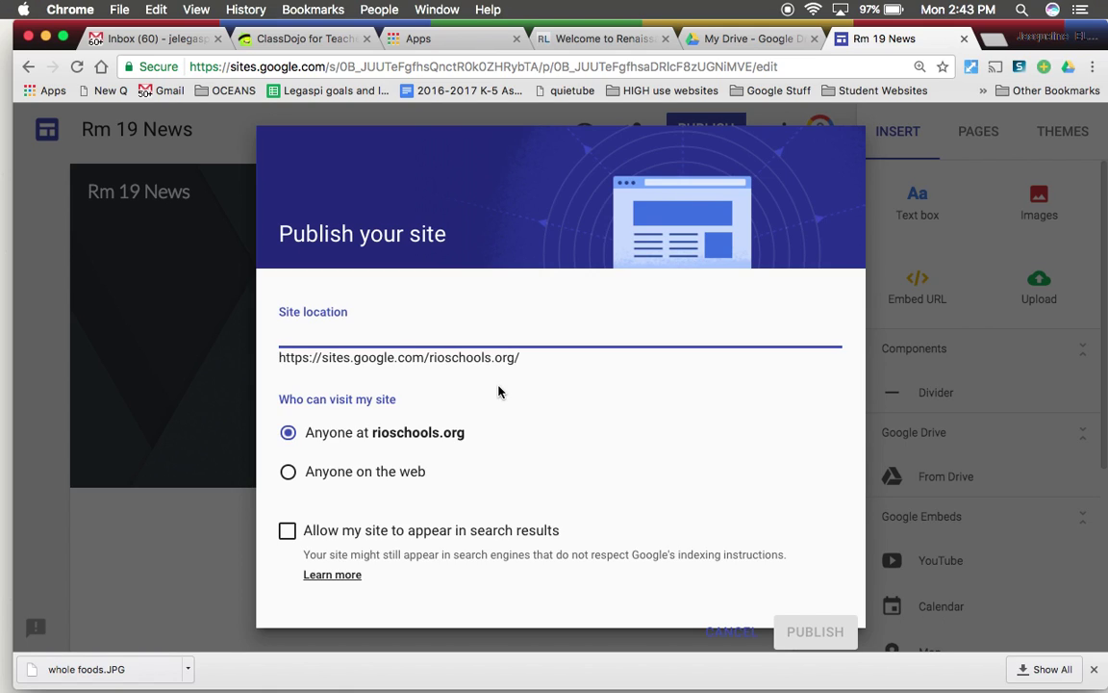
pyautogui.write('rm1')
pyautogui.write('9news')
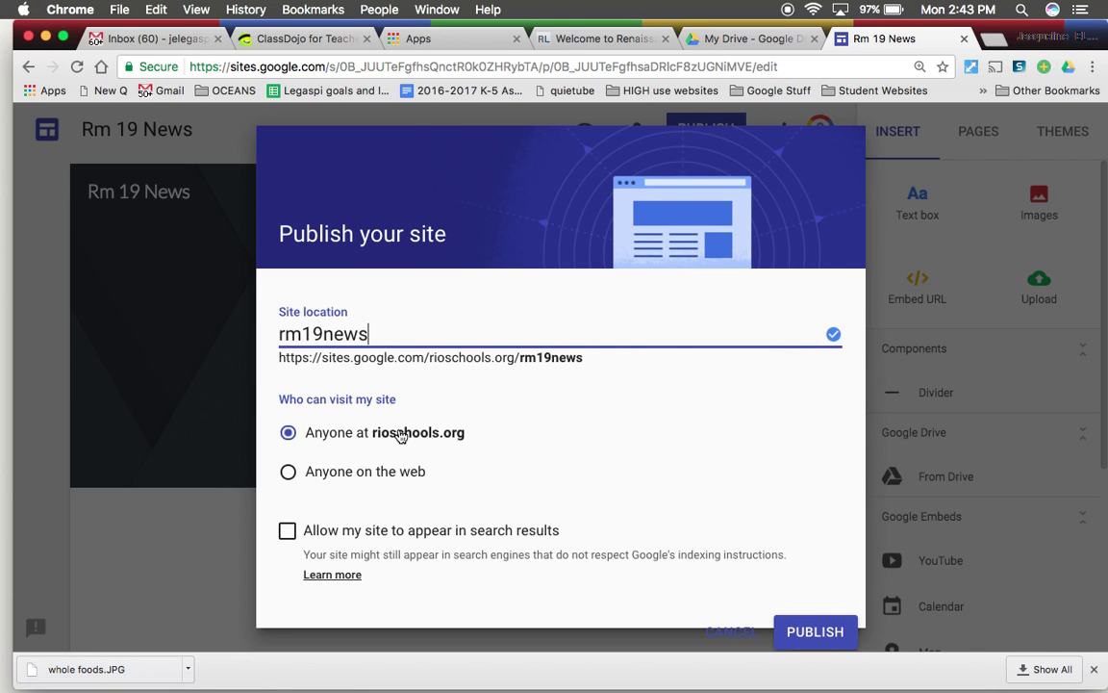
pyautogui.click(288, 472)
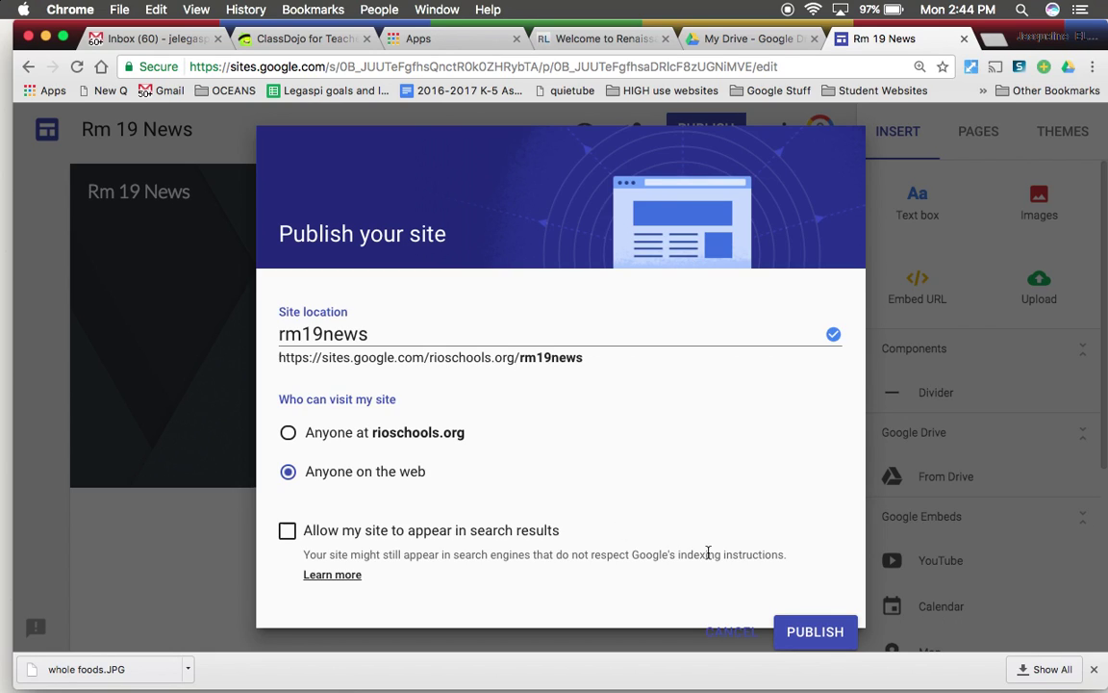
# Confirm publishing of Rm 19 News at rm19news
pyautogui.click(804, 633)
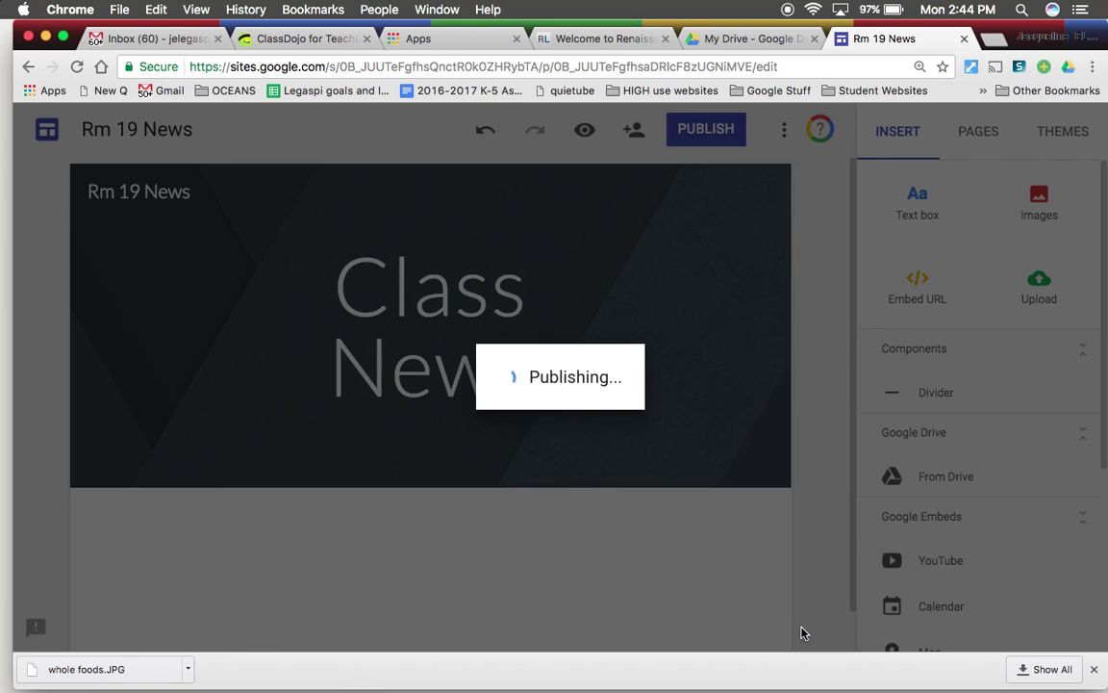